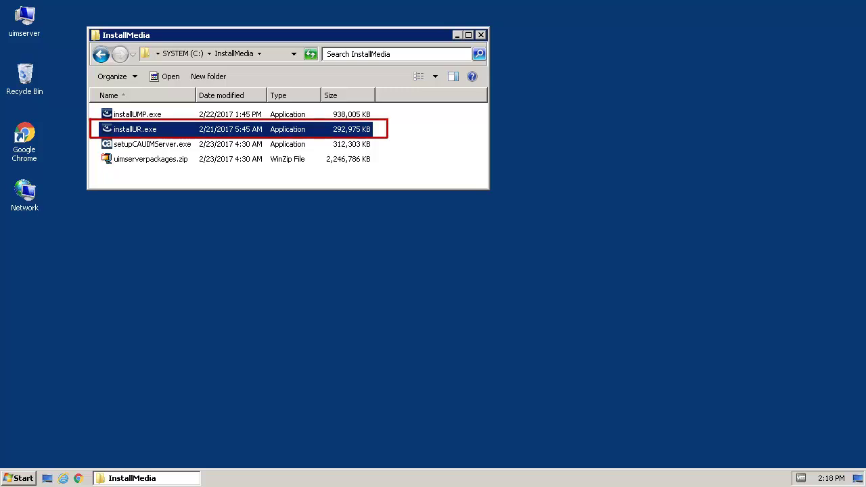
Step: Launch installUR.exe, choose English, and proceed past the Introduction to Install Location
{"action": "key", "text": "Return"}
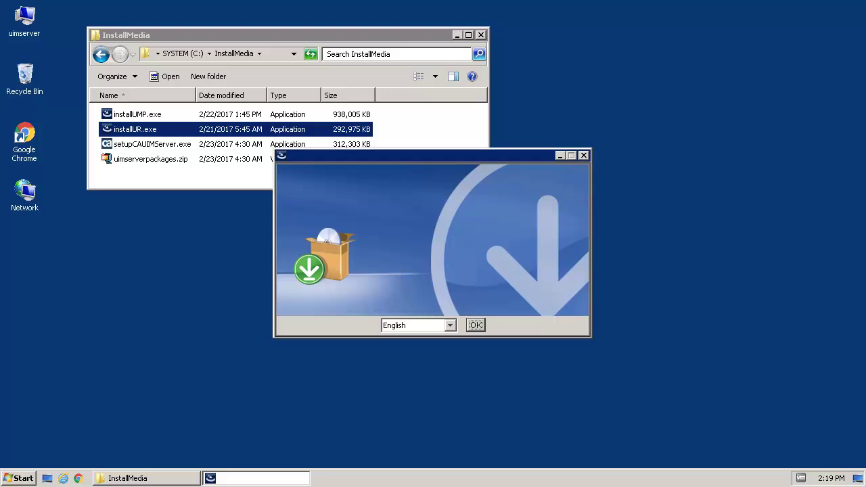
{"action": "key", "text": "Return"}
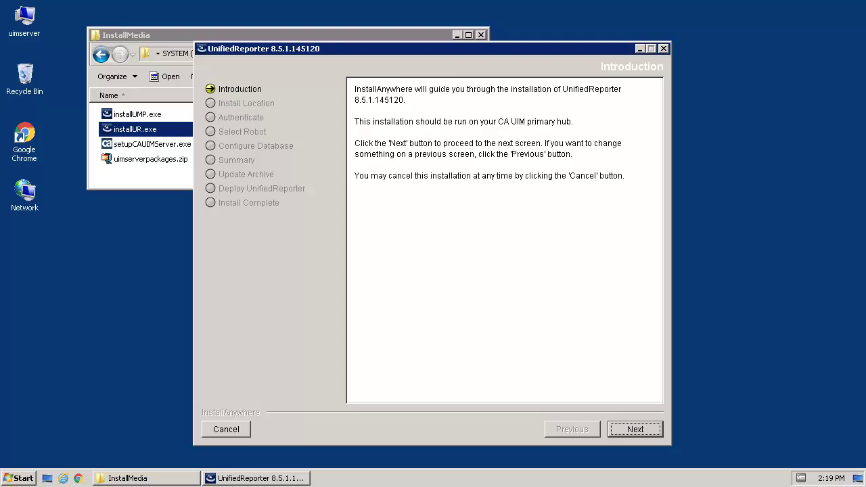
{"action": "key", "text": "Return"}
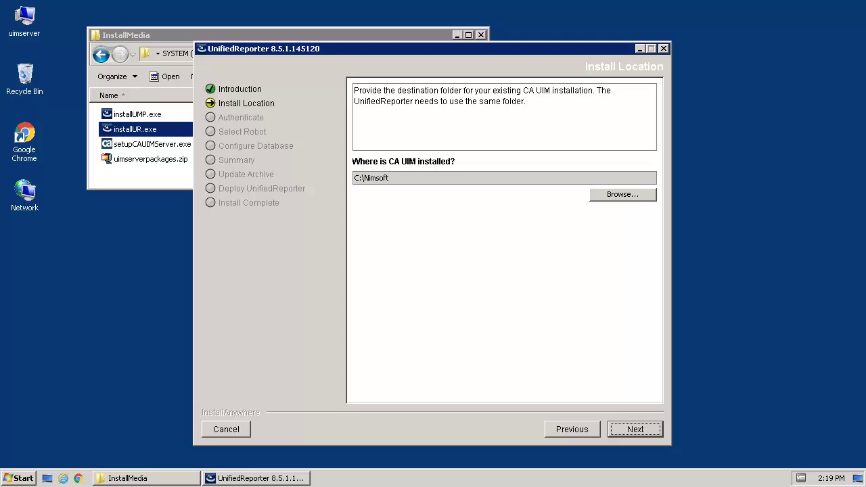
Step: Keep C:\Nimsoft, enter the admin password, and deploy to robot umpserver
{"action": "key", "text": "Return"}
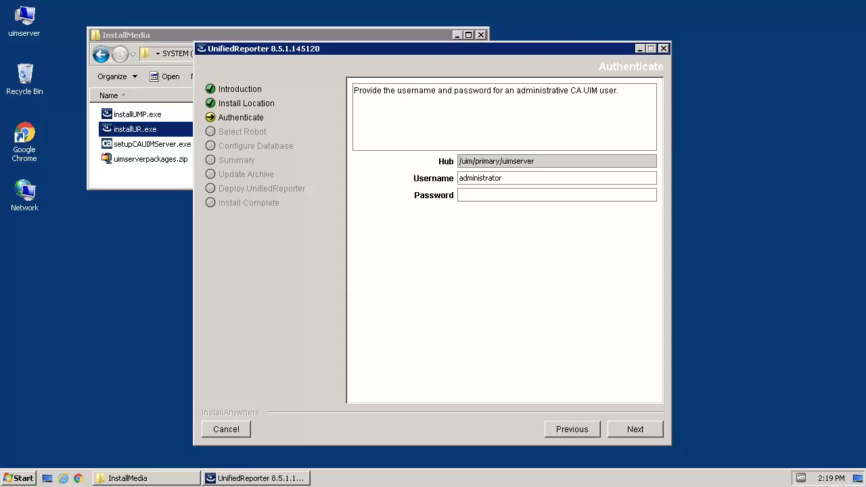
{"action": "type", "text": "******"}
{"action": "key", "text": "Return"}
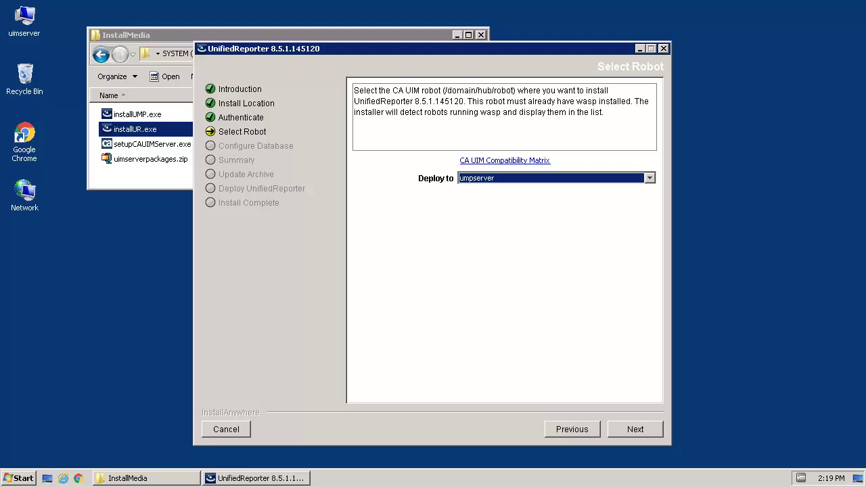
{"action": "key", "text": "Return"}
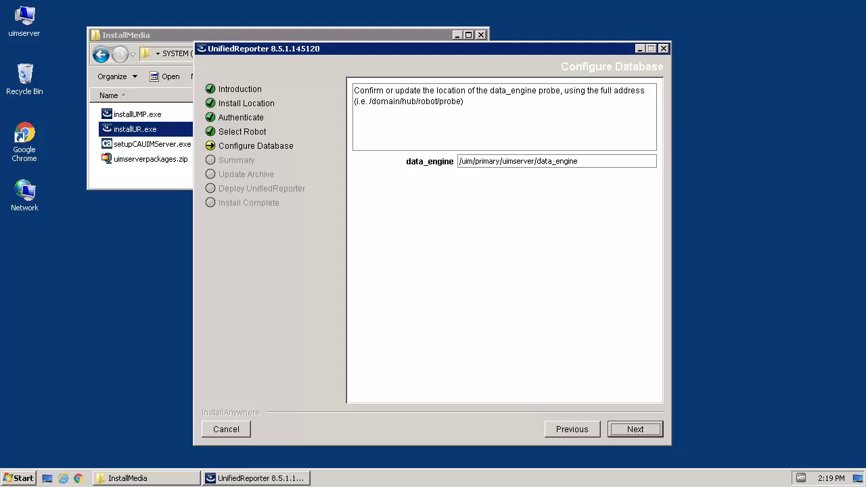
Step: Accept /uim/primary/uimserver/data_engine and create new schema 'unifiedreporter' on uimserver:1433
{"action": "key", "text": "Return"}
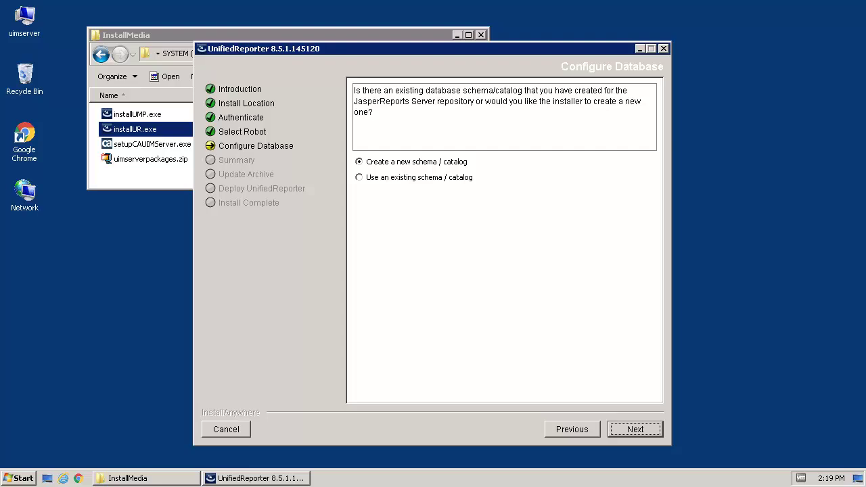
{"action": "key", "text": "Return"}
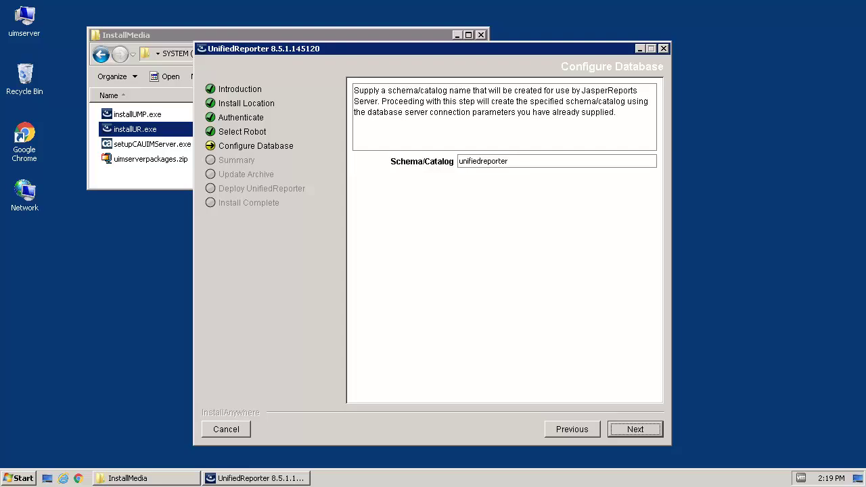
{"action": "key", "text": "Return"}
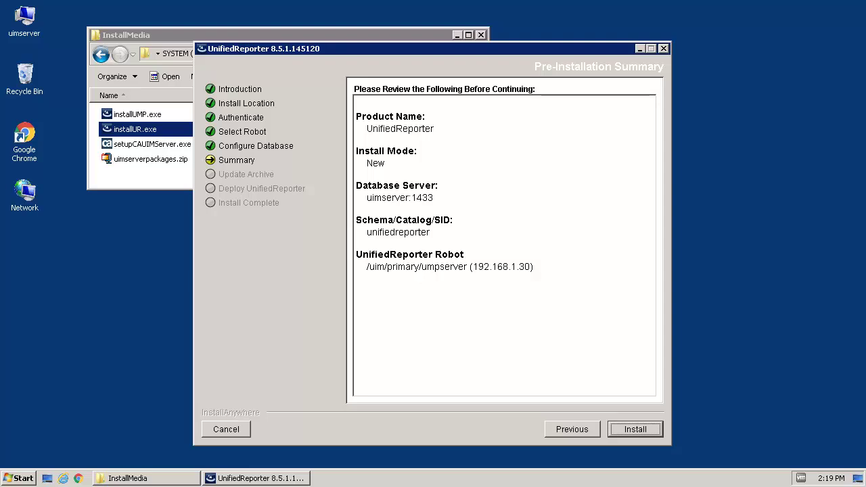
Step: Install UnifiedReporter 8.5.1 to /uim/primary/umpserver, then finish and close the installer
{"action": "key", "text": "Return"}
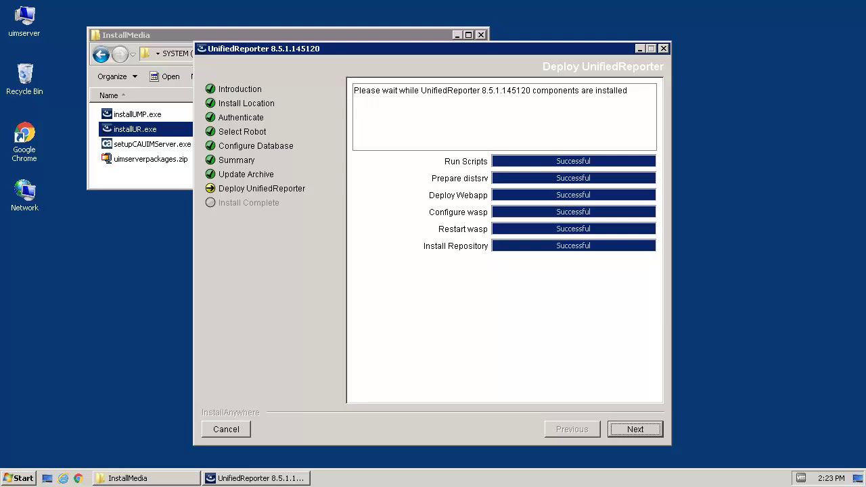
{"action": "key", "text": "Return"}
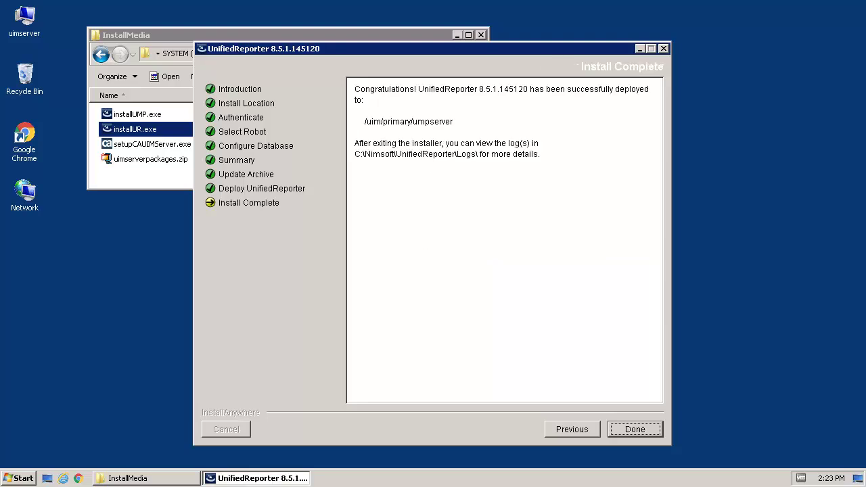
{"action": "key", "text": "Return"}
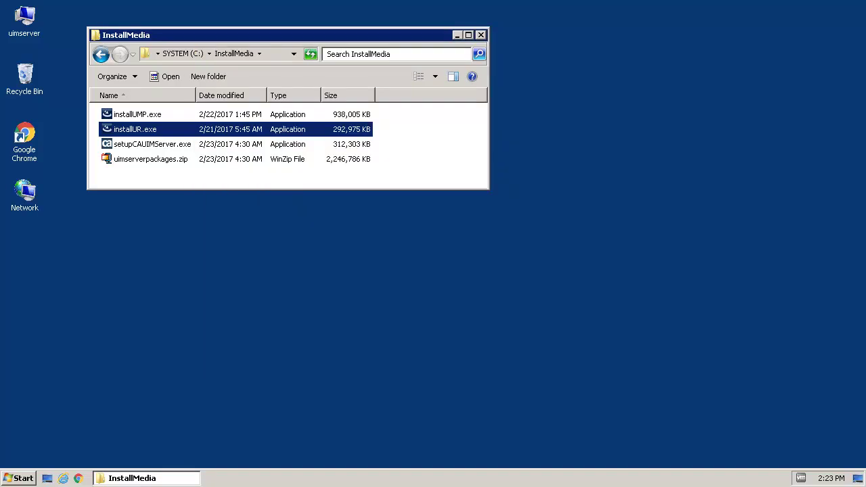